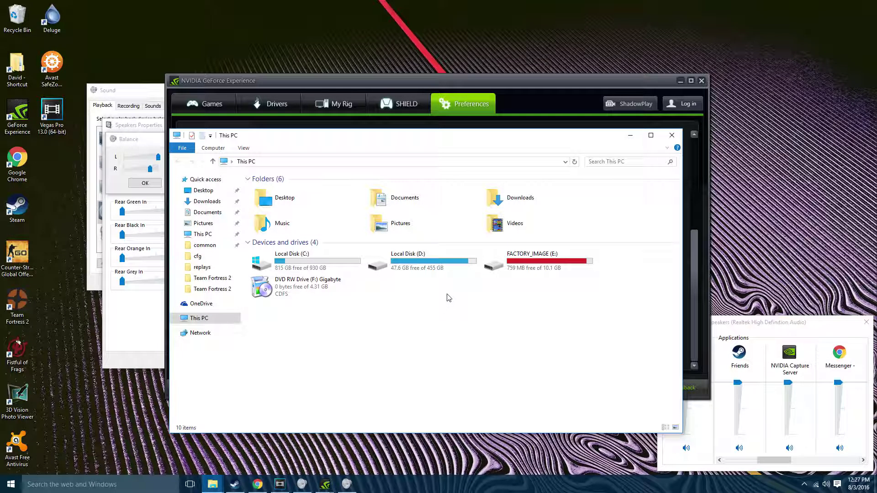
- Open This PC in File Explorer over the ShadowPlay preferences
left_click(400, 274)
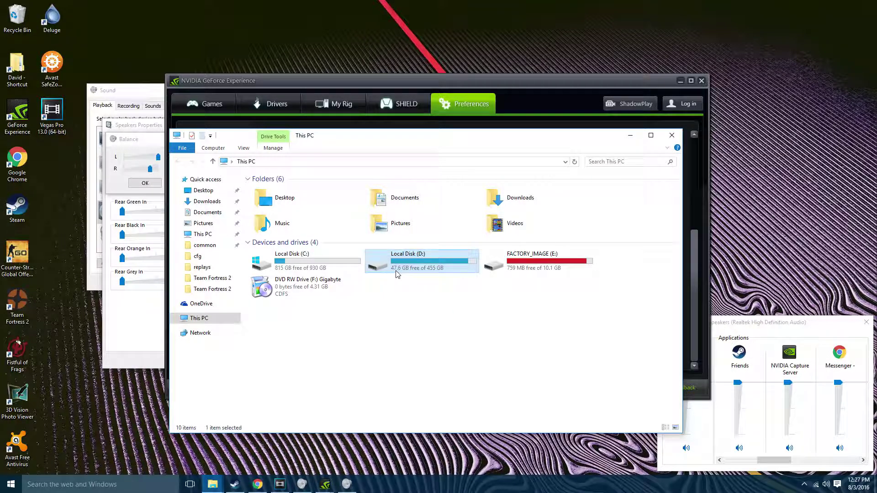
- Browse Local Disk (C:) twice, returning to This PC each time, then minimize File Explorer
left_click(411, 287)
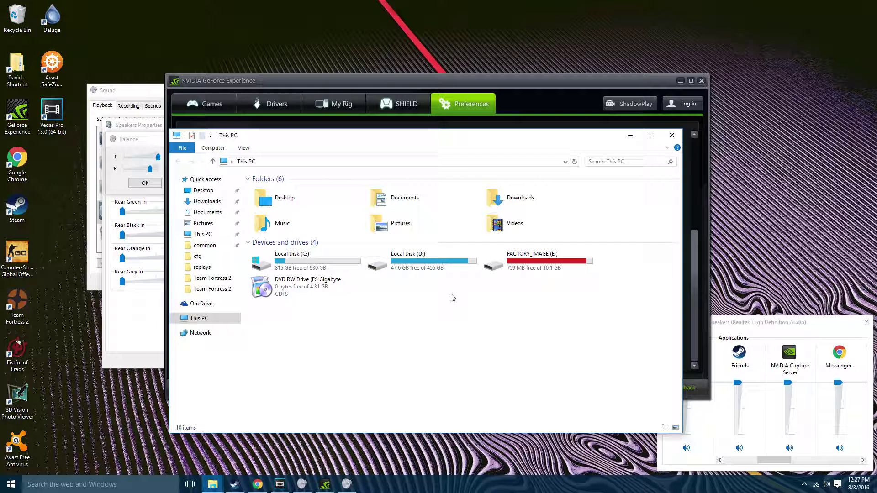
left_click(318, 260)
double_click(317, 256)
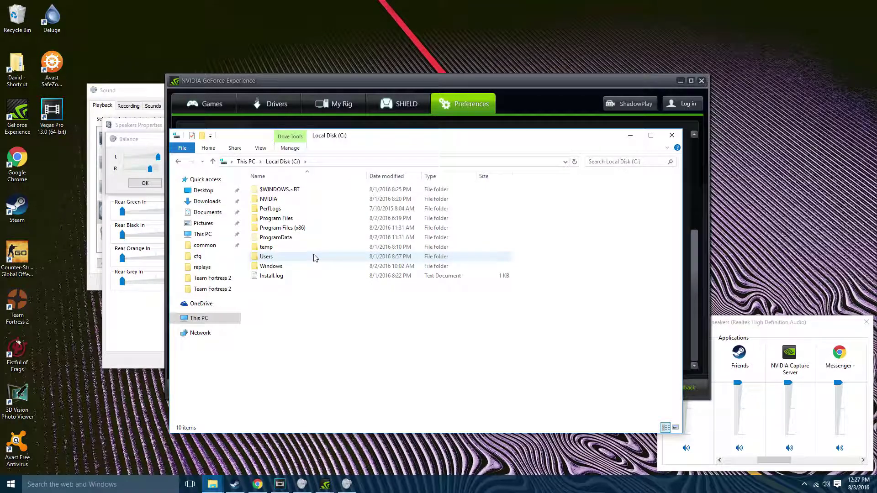
key("alt+Left")
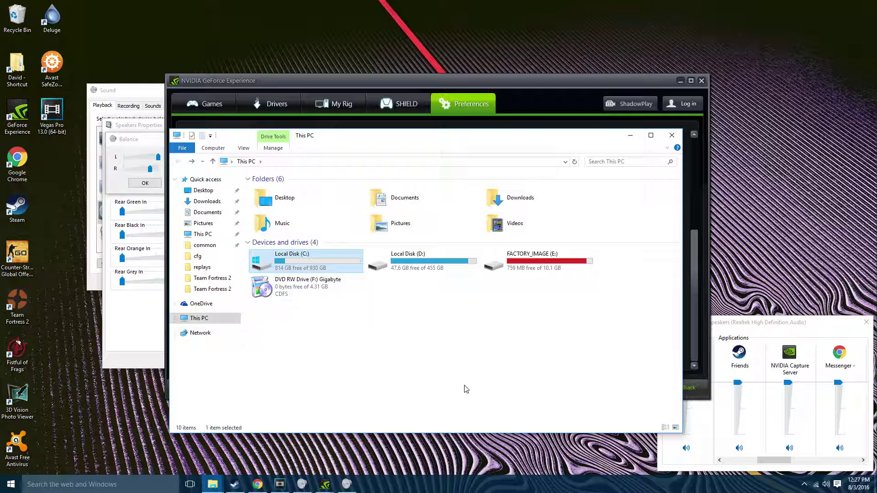
left_click(351, 339)
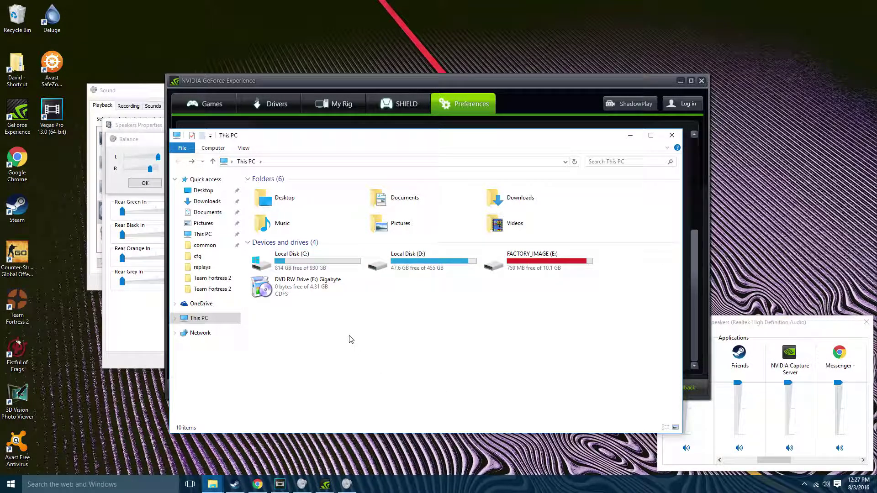
double_click(303, 265)
key("alt+Left")
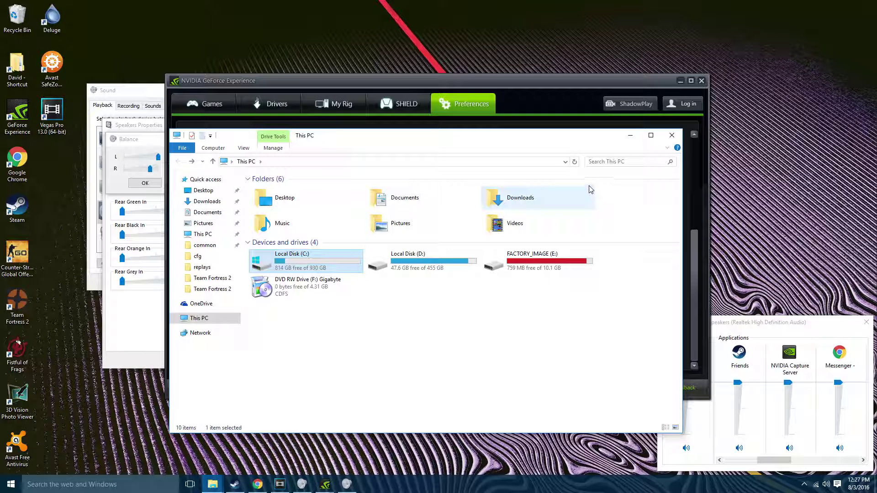
left_click(630, 136)
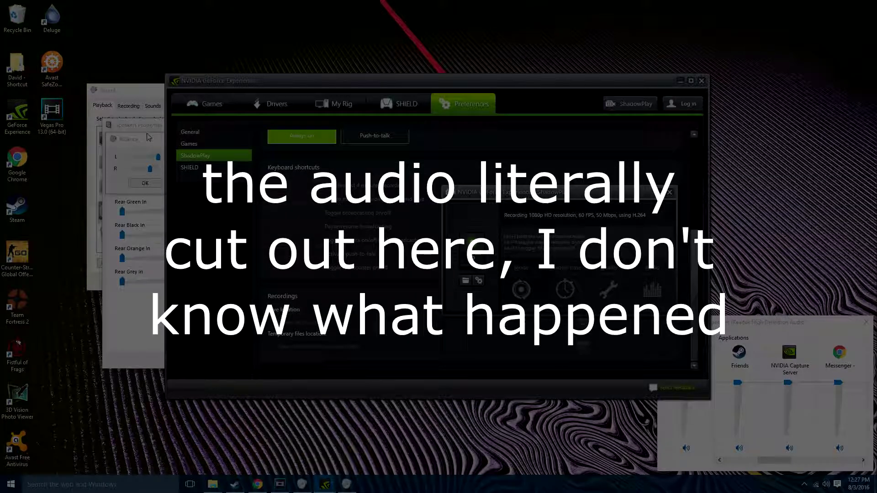
- Close the speaker Balance window and Speakers Properties with OK, then move the Sound dialog right
left_click(145, 127)
left_click(144, 184)
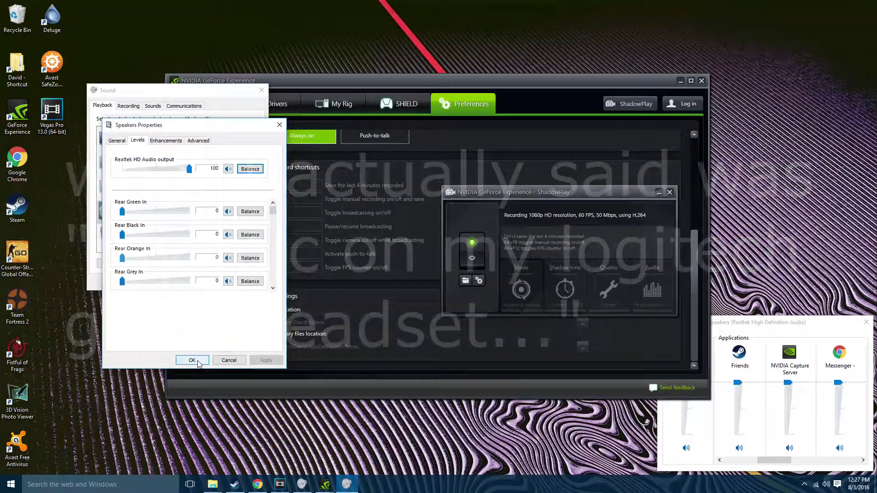
left_click(193, 361)
mouse_move(151, 88)
left_mouse_down()
mouse_move(529, 146)
mouse_move(698, 246)
left_mouse_up()
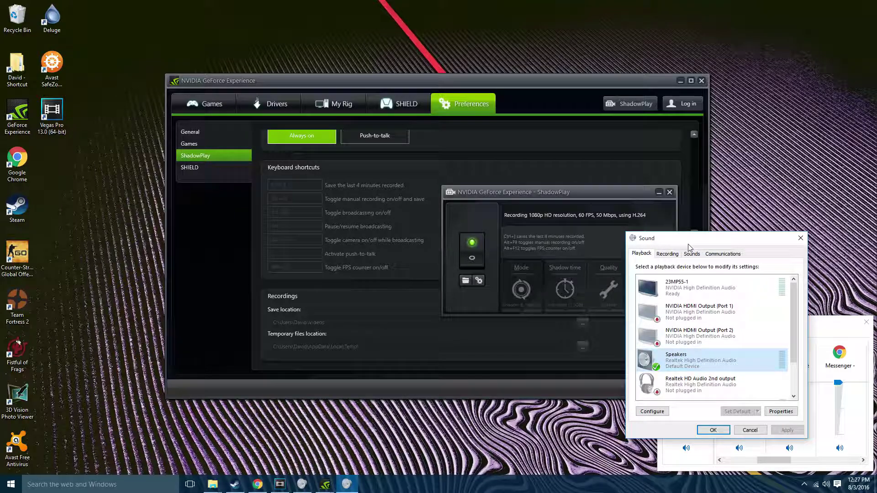
- Open the G430 headset microphone's properties from the Recording devices list and center the dialog
left_click(675, 255)
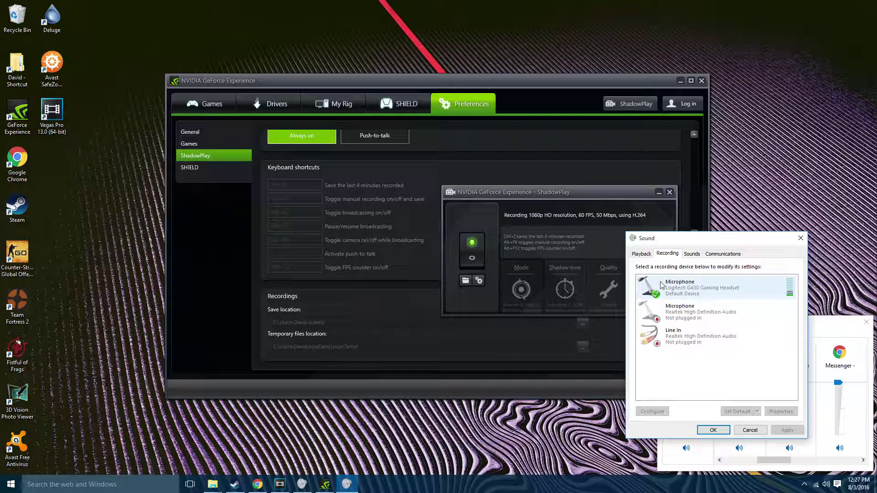
right_click(670, 294)
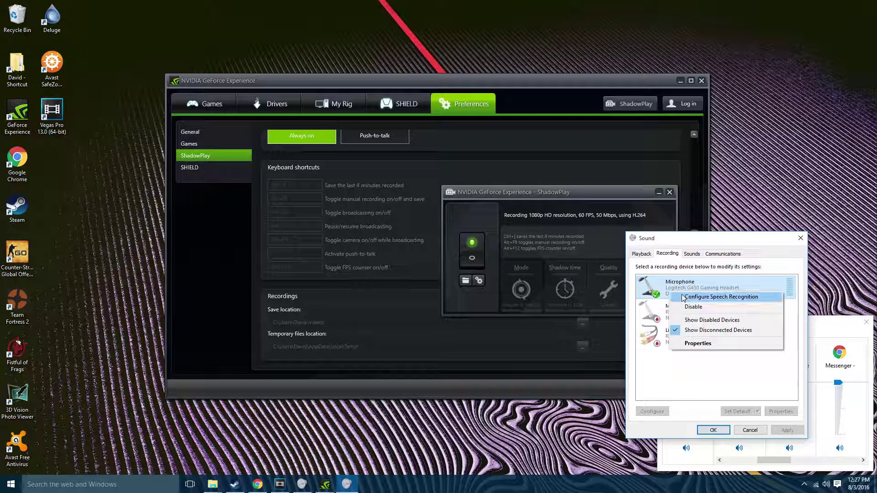
left_click(690, 343)
left_click_drag(686, 238, 362, 161)
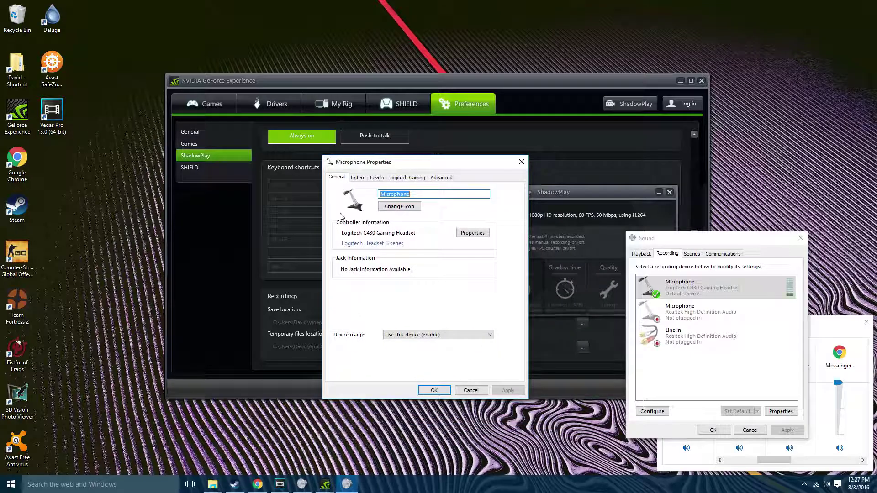
- Review the Listen, Levels (99) and Advanced tabs, ending on the Logitech Gaming page
left_click(358, 178)
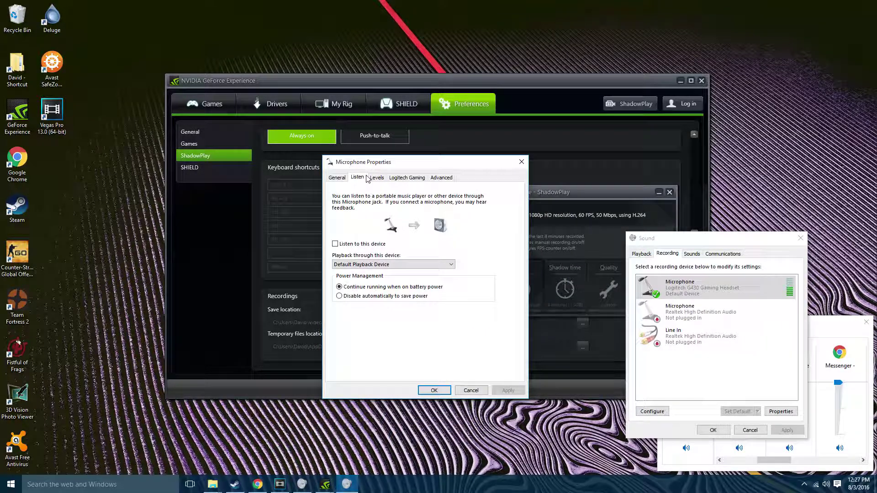
left_click(376, 178)
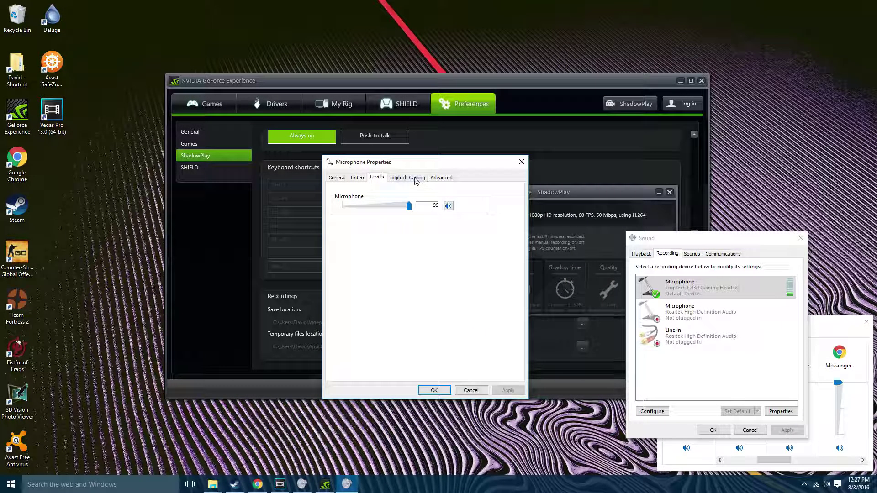
left_click(411, 178)
left_click(445, 178)
left_click(401, 181)
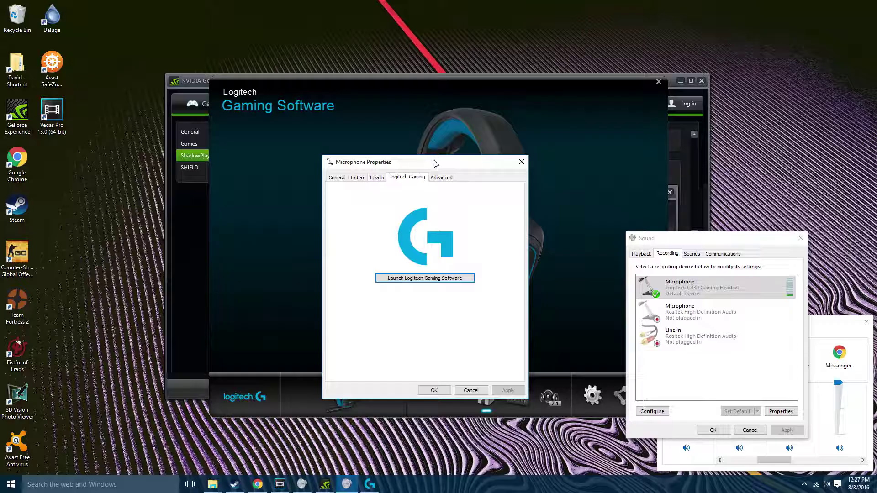
- Open Logitech Gaming Software settings and browse the G430, Profile, Arx Control and Developer pages
left_click(472, 195)
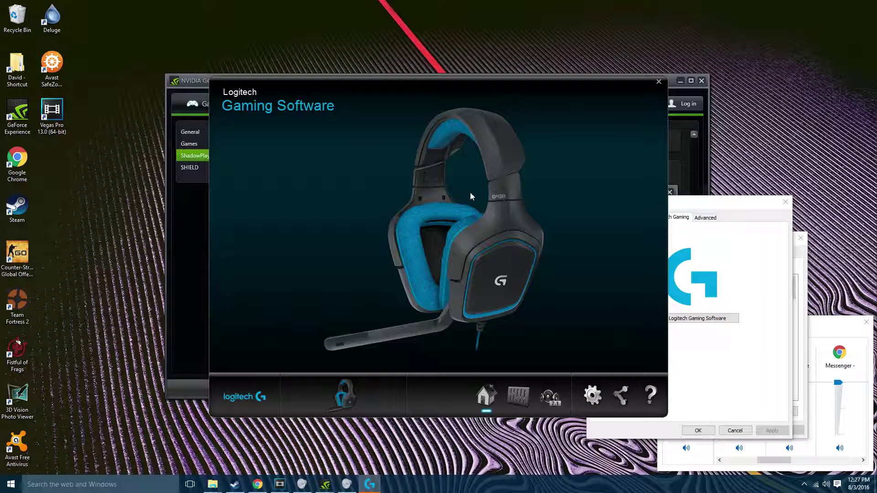
left_click(592, 395)
left_click(362, 122)
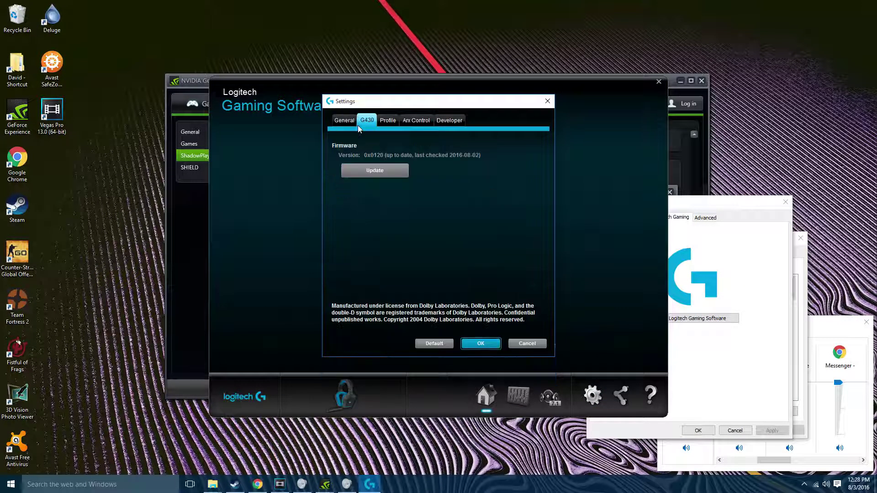
left_click(384, 122)
left_click(416, 121)
left_click(452, 121)
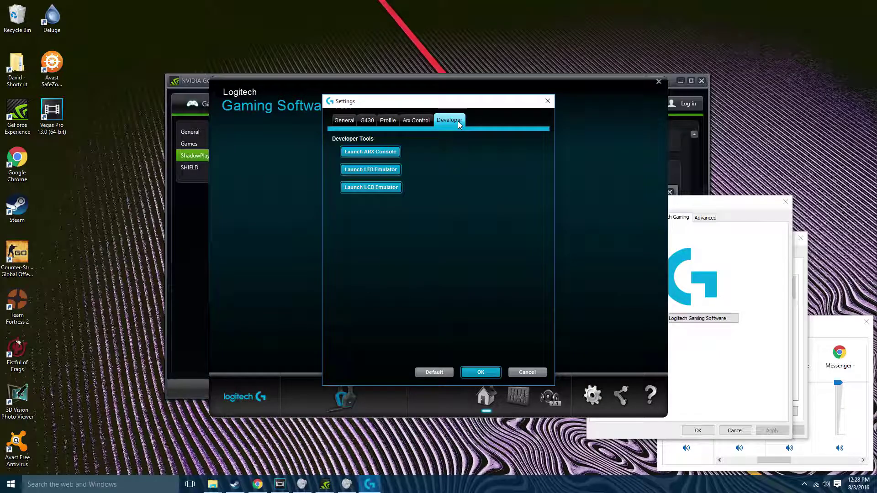
- Revisit the Profile, G430 and General pages, then cancel the settings without changes
left_click(417, 121)
left_click(388, 121)
left_click(367, 121)
left_click(388, 121)
left_click(345, 121)
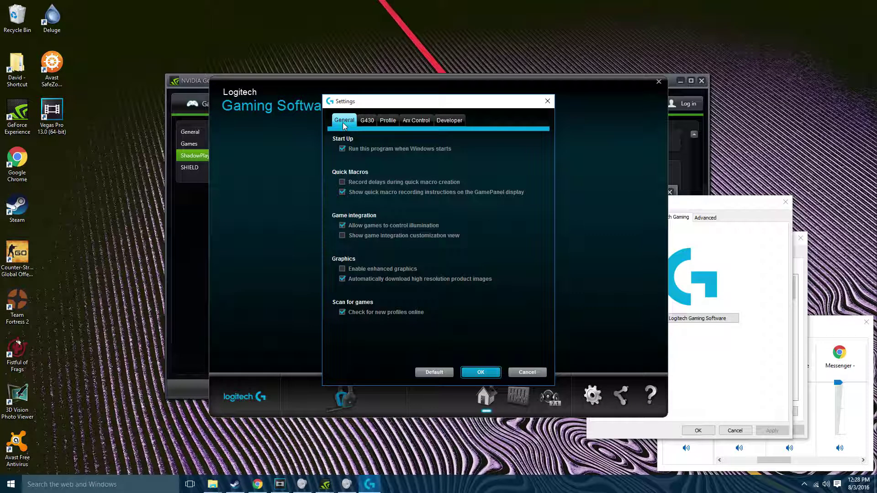
left_click(519, 375)
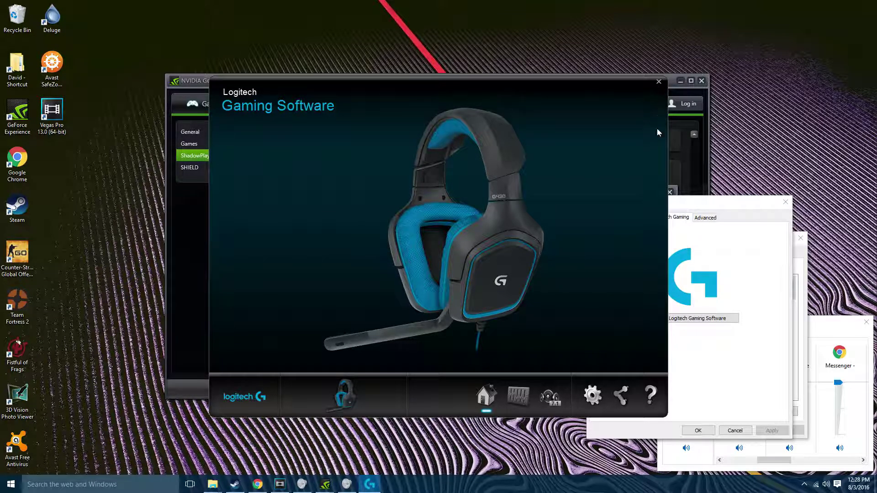
- Close Logitech Gaming Software and the microphone properties with OK, then bring up Chrome
left_click(659, 81)
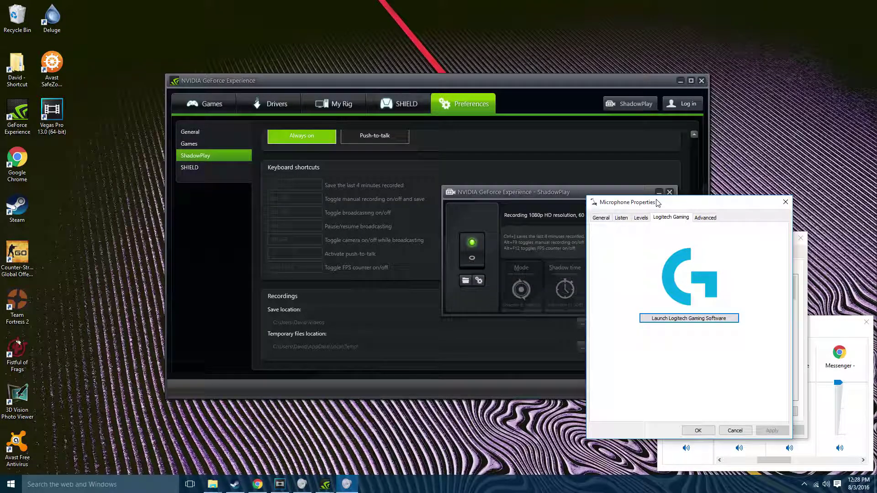
left_click_drag(656, 209, 191, 205)
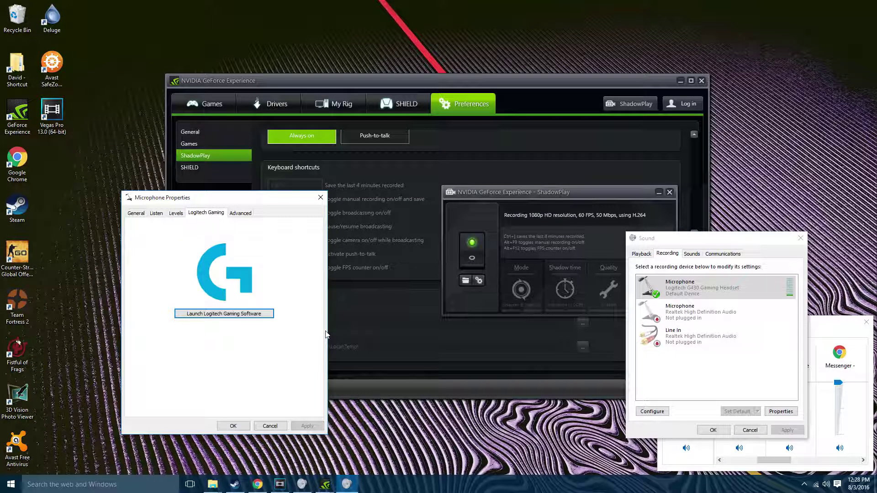
left_click_drag(295, 201, 789, 197)
left_click(729, 418)
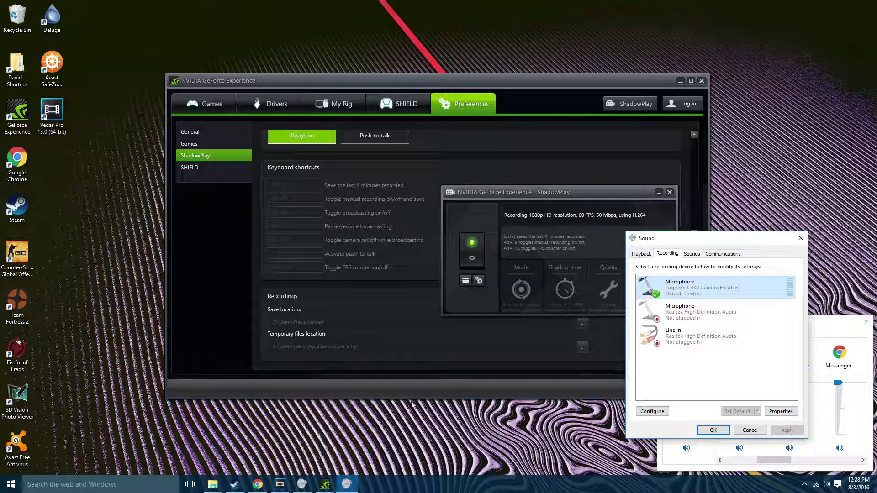
left_click(257, 484)
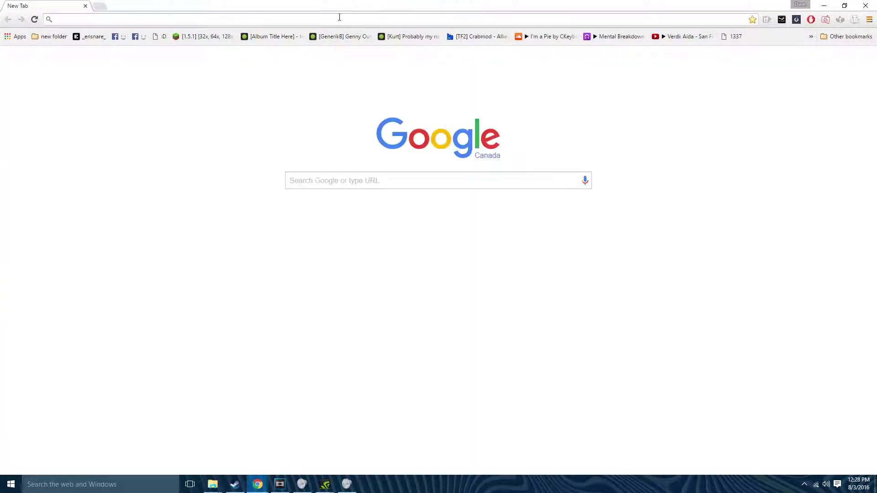
- Open youtube.com/feed/subscriptions and search YouTube for 'how to be a cool guy like me'
type("youtube.com/feed/subscriptions/")
key("Return")
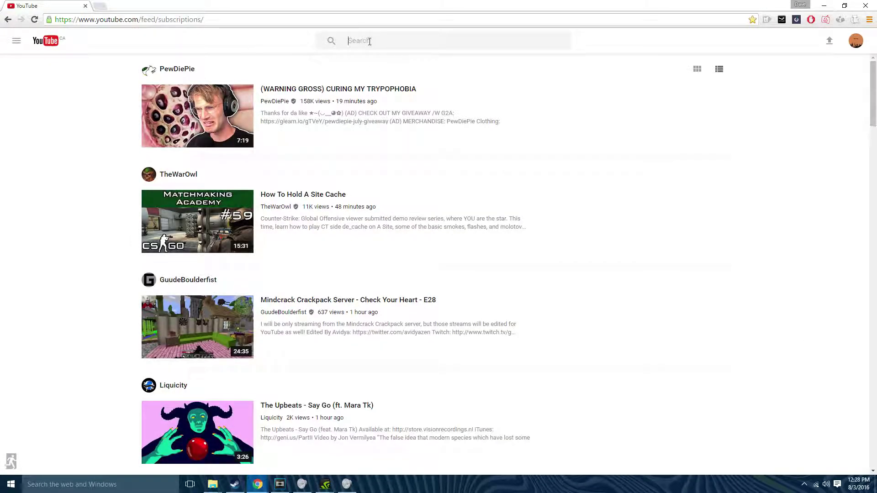
type("how to")
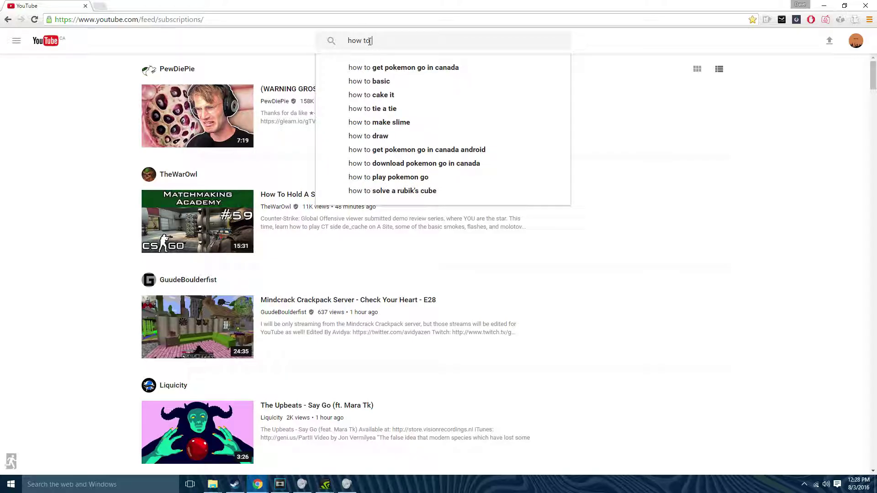
type(" be ")
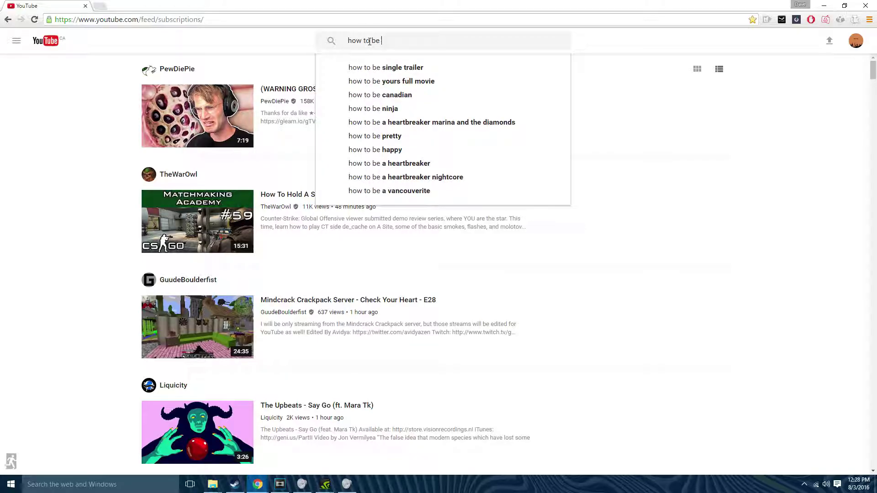
type("a cool ")
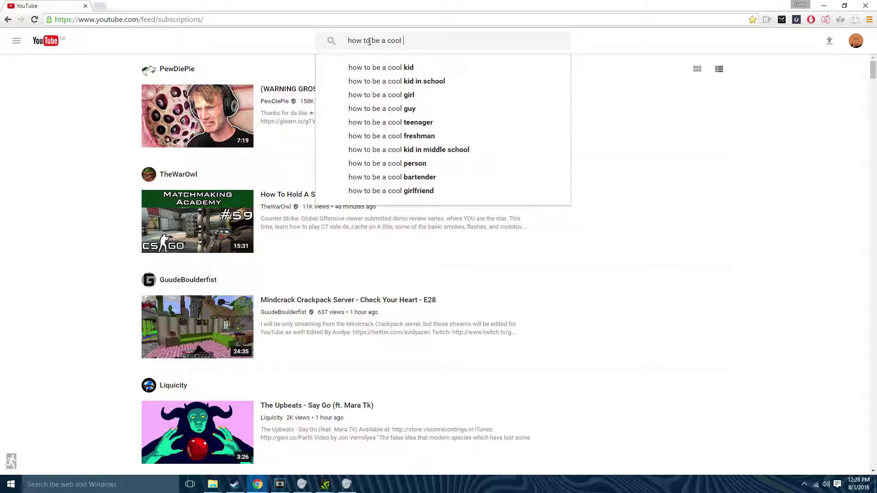
type("guy like me")
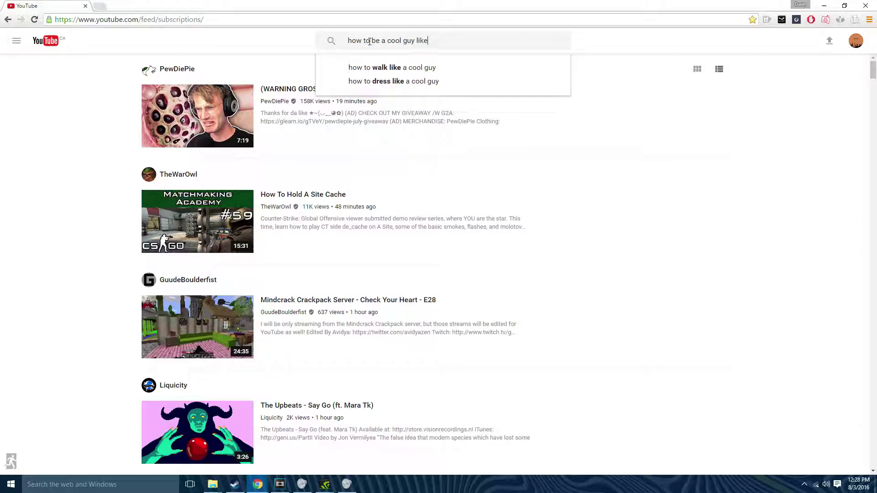
key("Return")
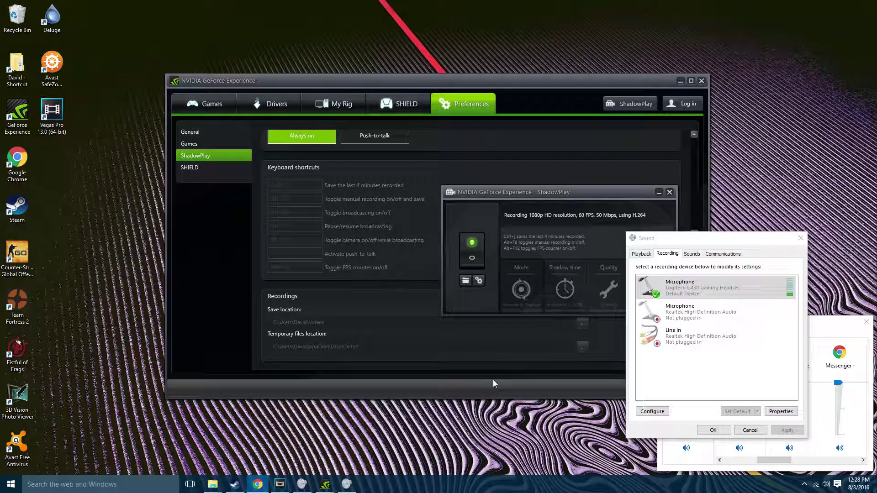
- Bring the ShadowPlay panel (1080p, 60 FPS, 50 Mbps, H.264) to the front and reposition it
left_click(516, 94)
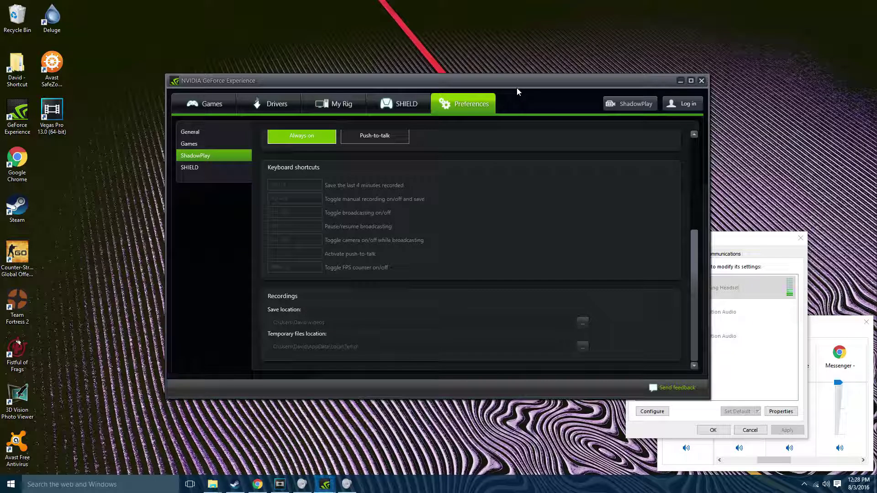
mouse_move(325, 484)
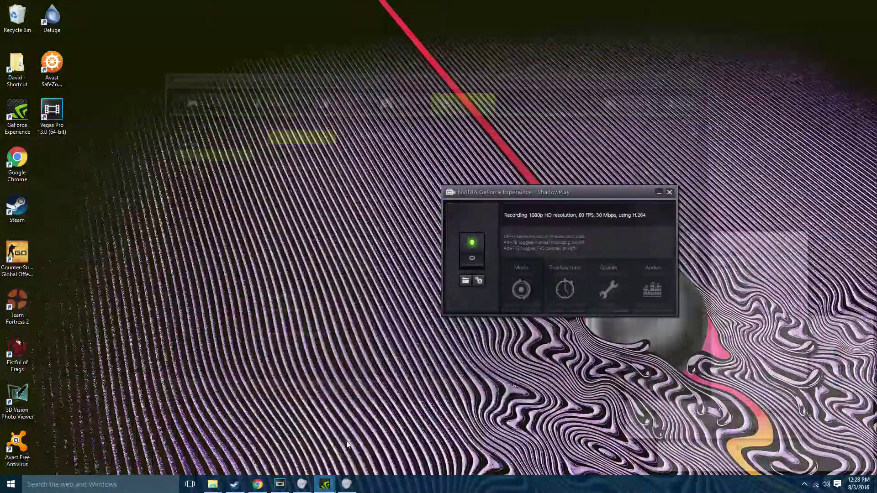
left_click(359, 461)
mouse_move(523, 200)
left_mouse_down()
mouse_move(510, 206)
mouse_move(480, 318)
mouse_move(427, 325)
left_mouse_up()
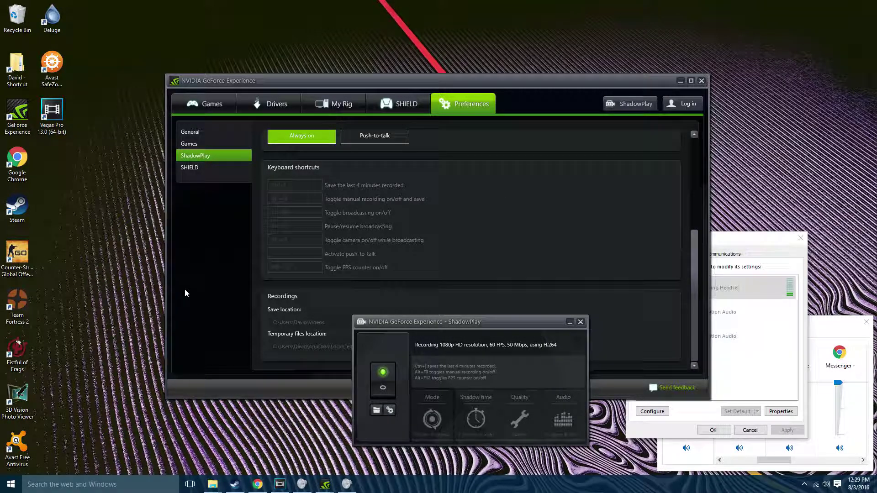
left_click_drag(477, 322, 531, 138)
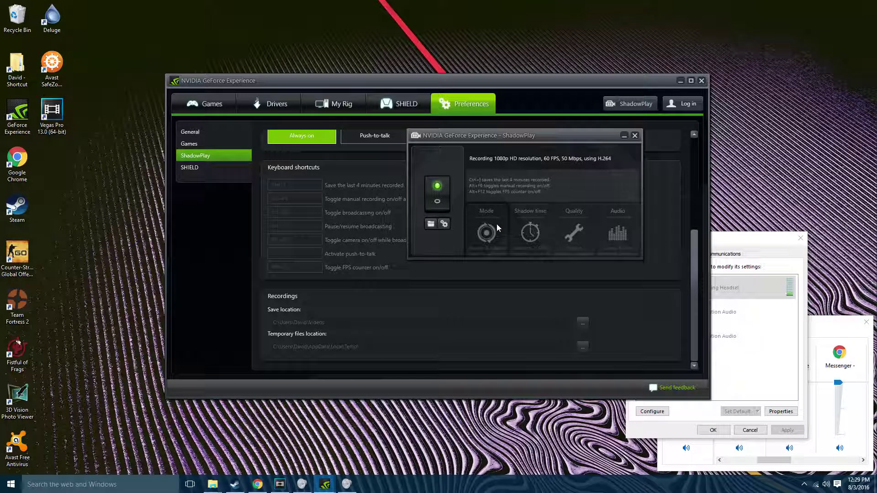
- In 'saucy solar system.veg', scrub near four minutes, jump to 00:03:50:25, play, then stop
left_click(284, 483)
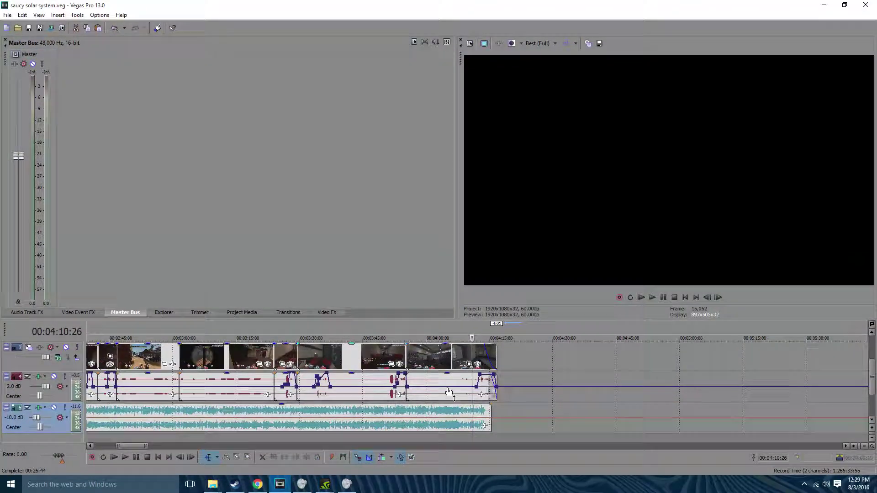
mouse_move(352, 324)
left_mouse_down()
mouse_move(333, 328)
mouse_move(384, 327)
left_mouse_up()
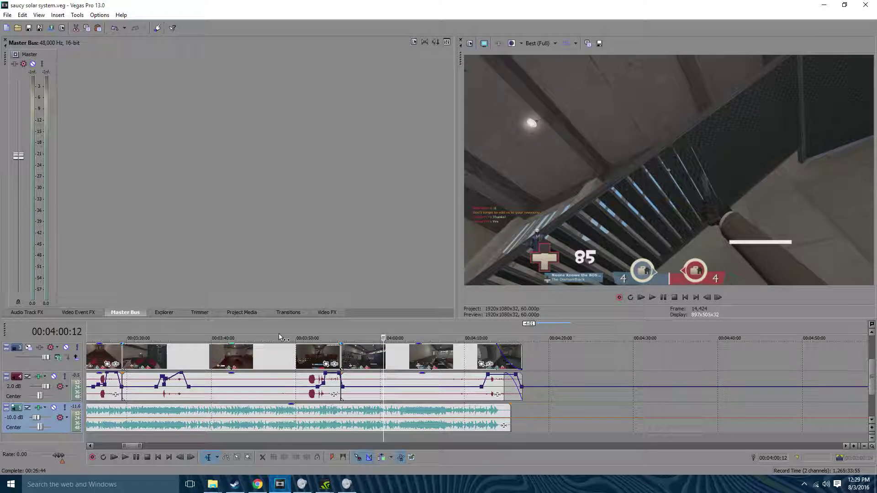
left_click(303, 327)
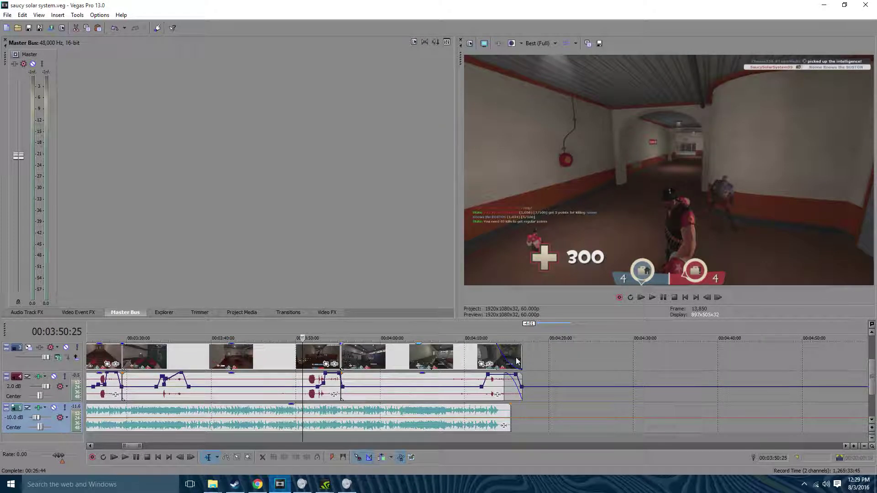
scroll(498, 357, "up", 3)
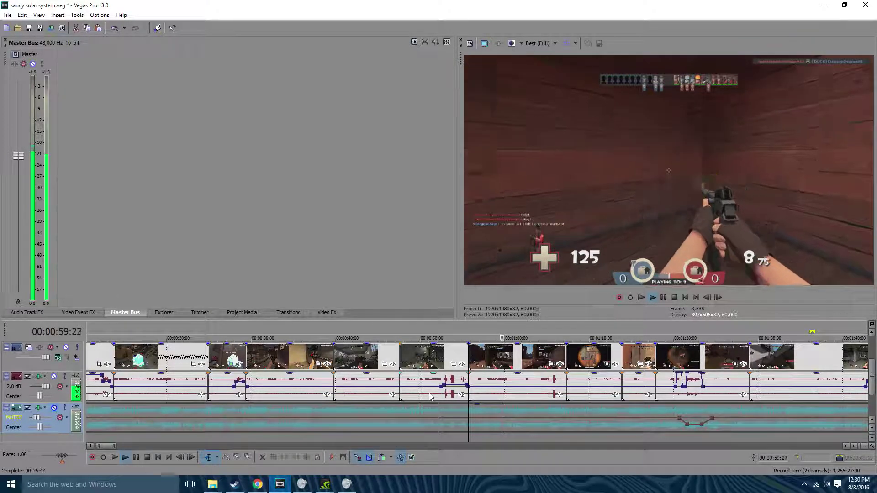
scroll(429, 397, "up", 3)
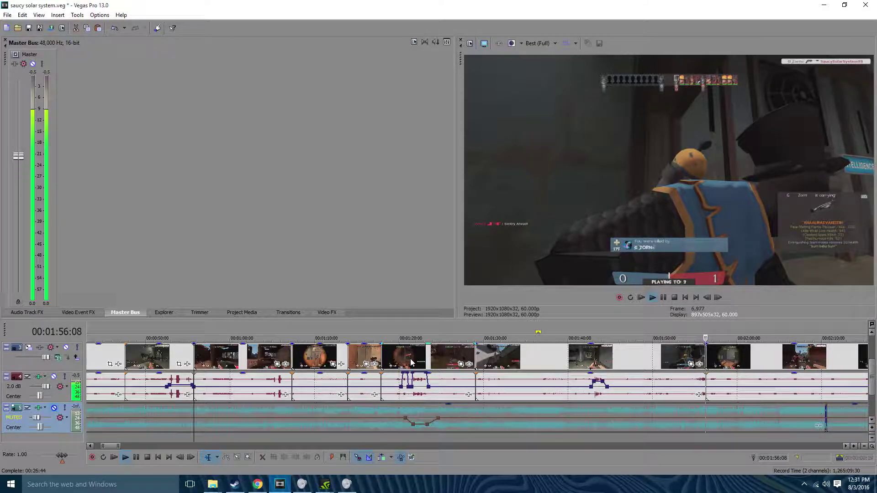
key("space")
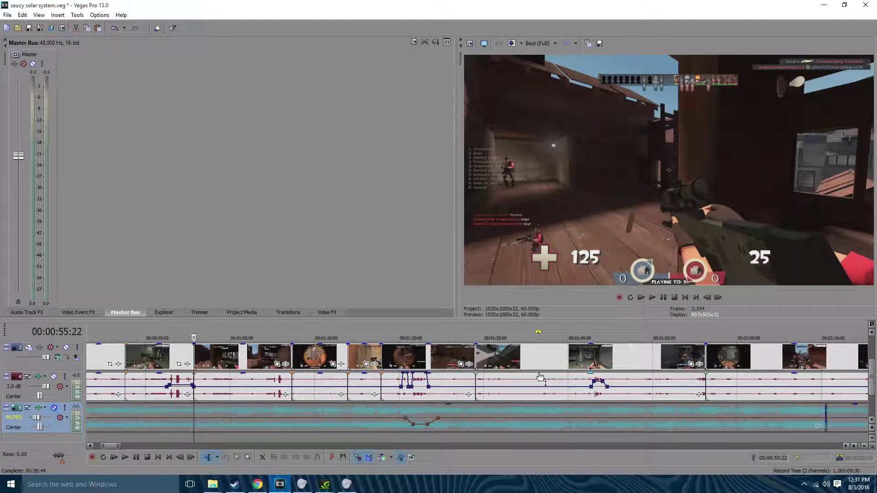
- Zoom the Vegas timeline out to show the first three minutes of clips
scroll(539, 377, "down", 3)
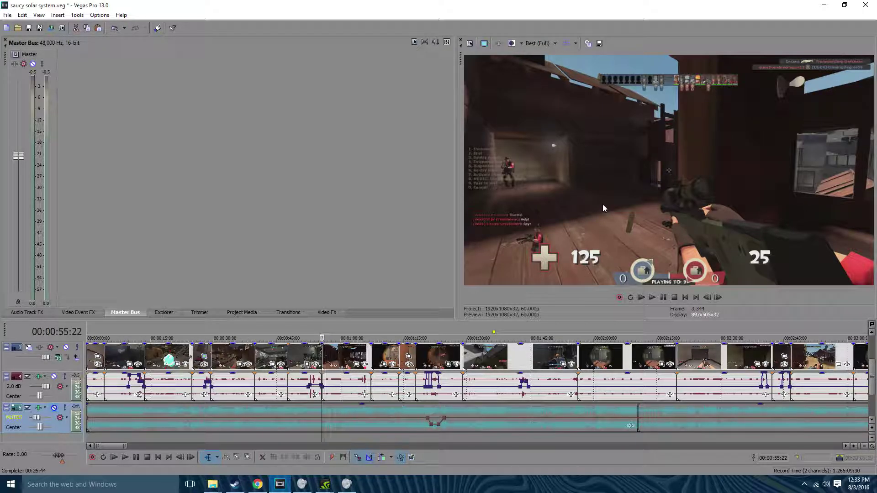
- Zoom the timeline out so all the TF2 gameplay clips fit in view
scroll(564, 412, "down", 5)
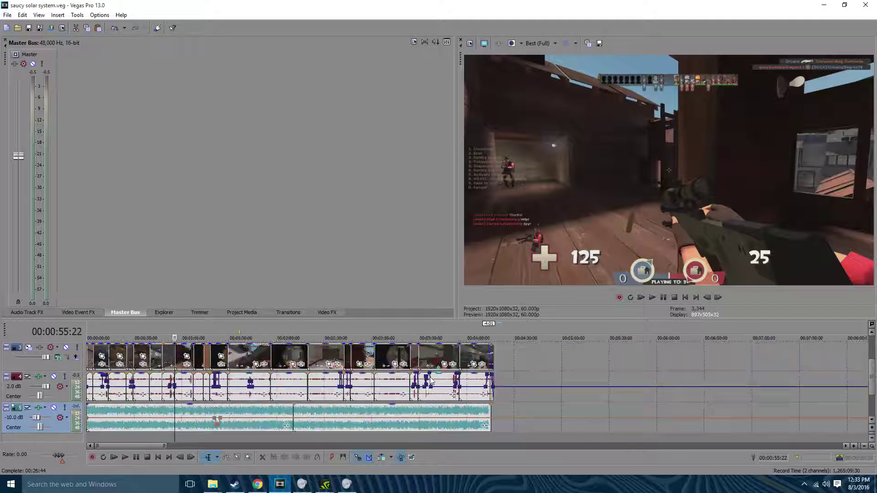